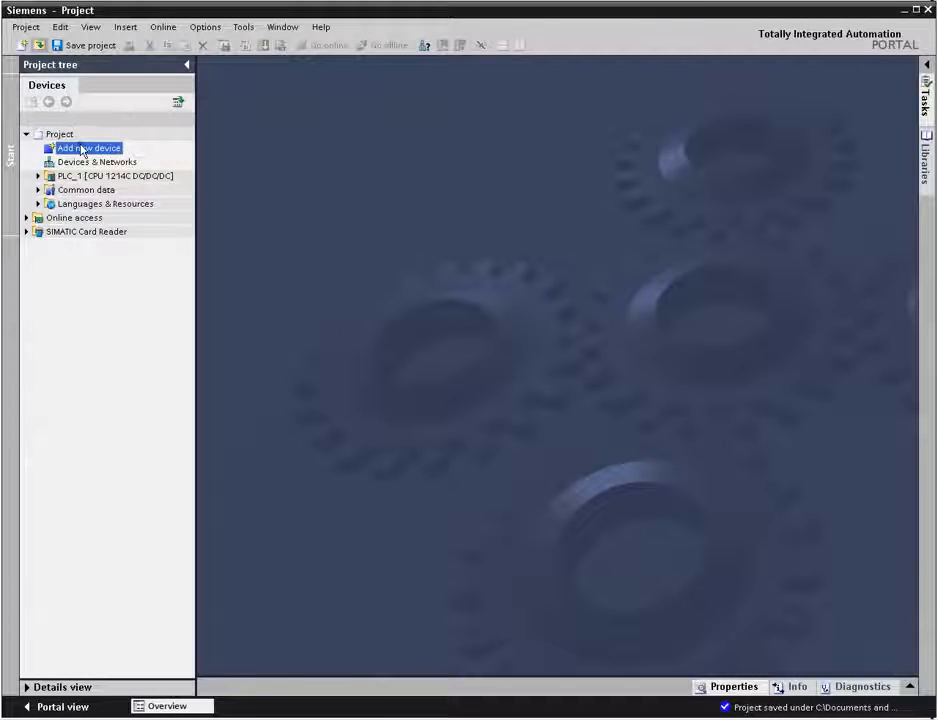
Add a SIMATIC HMI device of type KTP600 PN from the 6" Basic Panels, with the device wizard enabled.
double_click(80, 148)
click(272, 303)
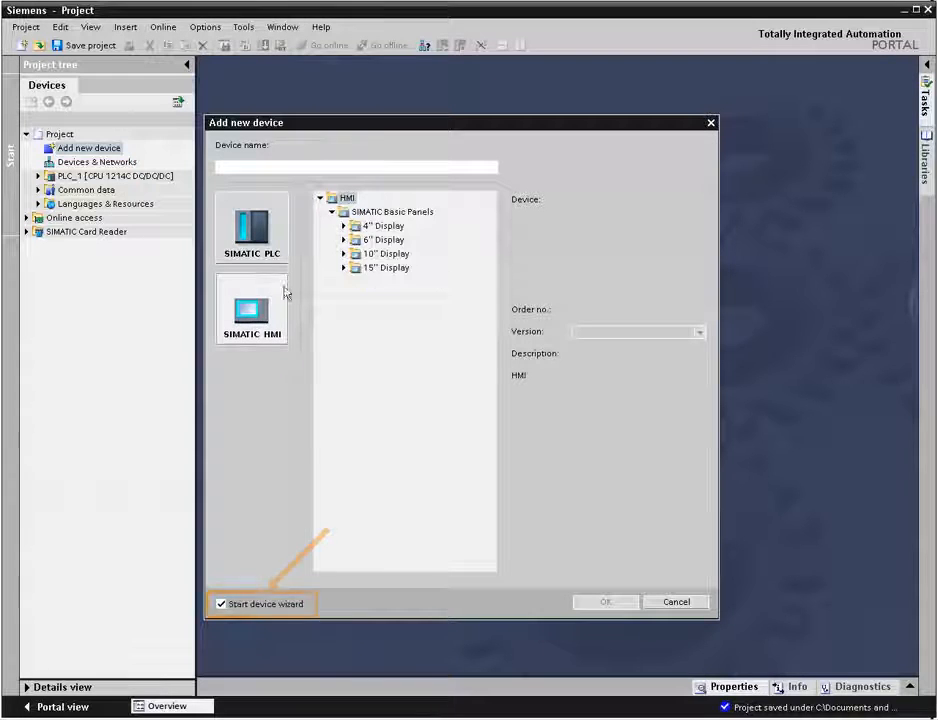
click(344, 240)
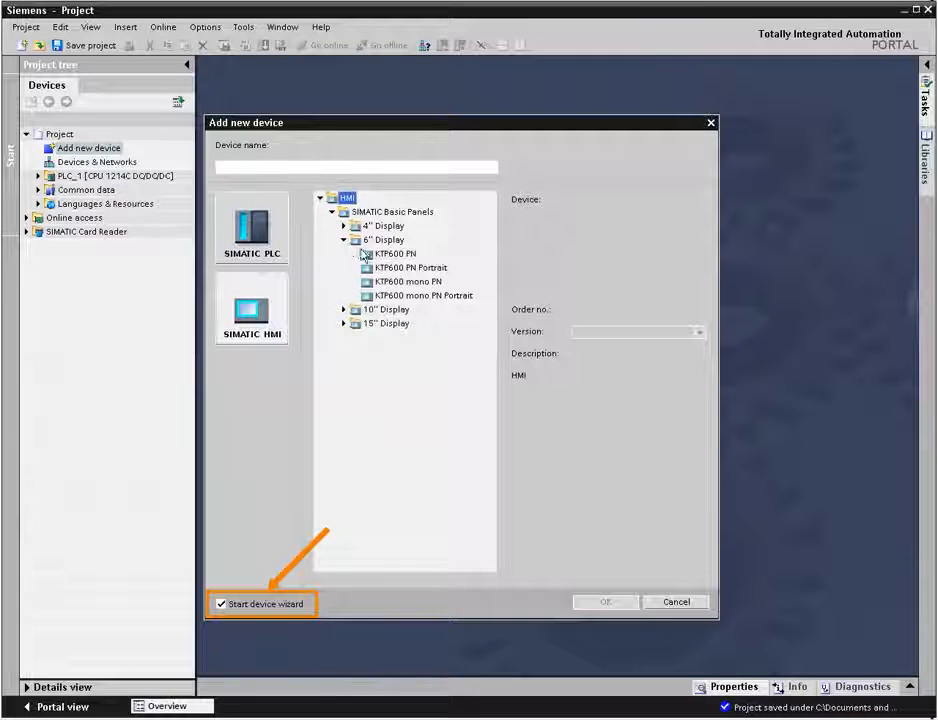
click(369, 256)
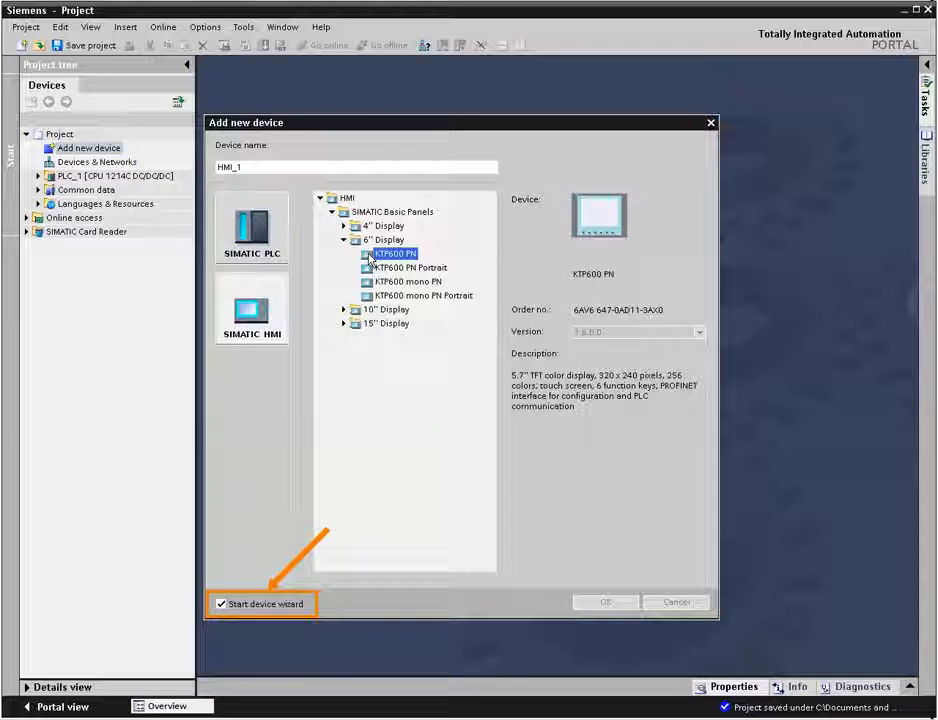
double_click(369, 256)
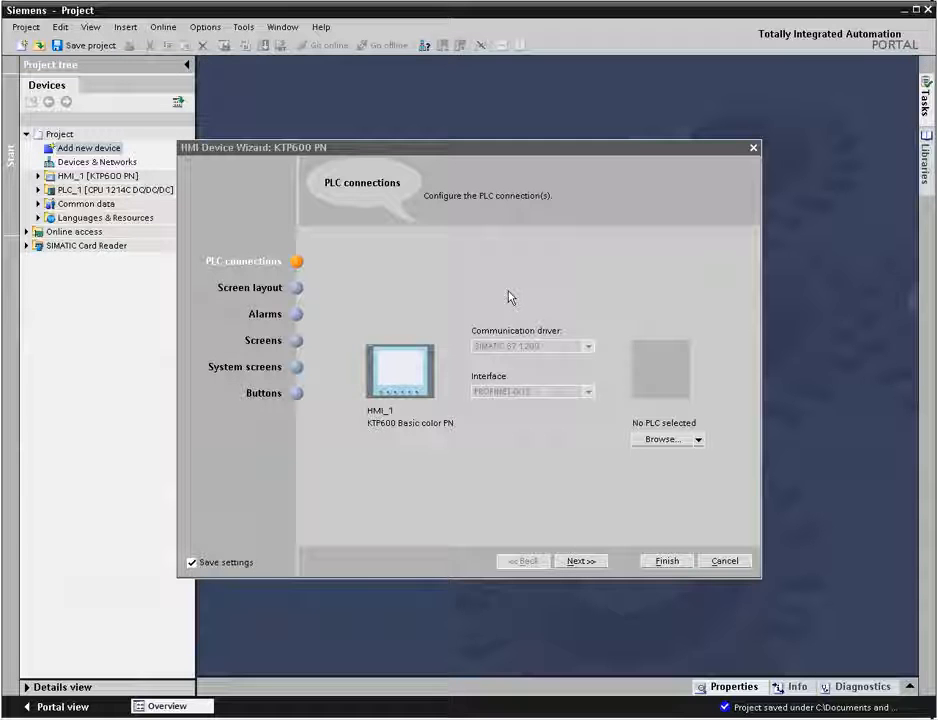
Connect the HMI panel to PLC_1 in the wizard and proceed to the screen layout settings.
click(699, 440)
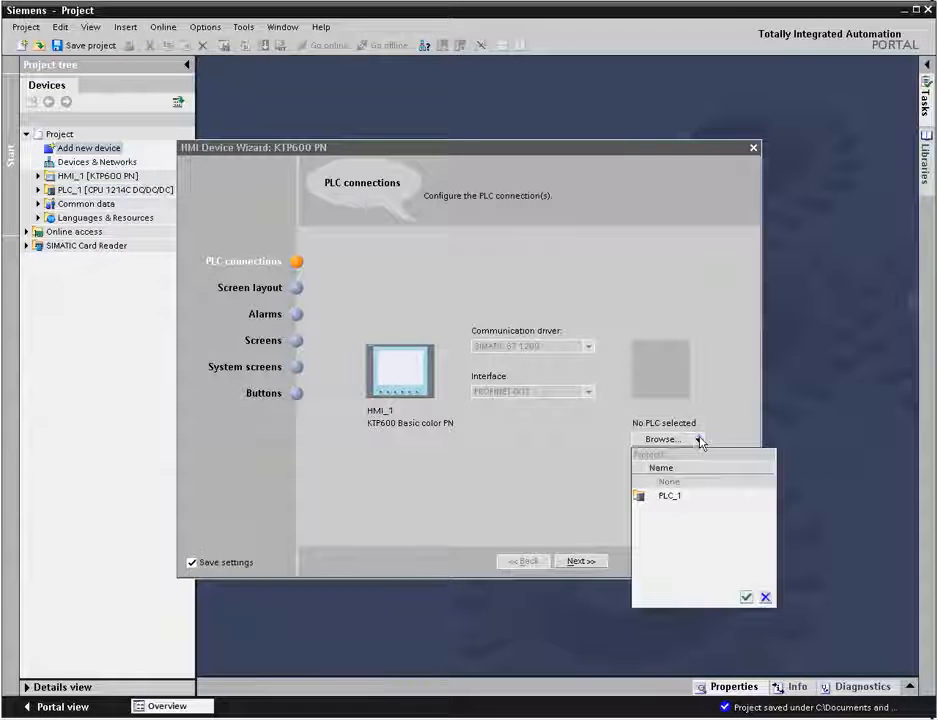
click(696, 499)
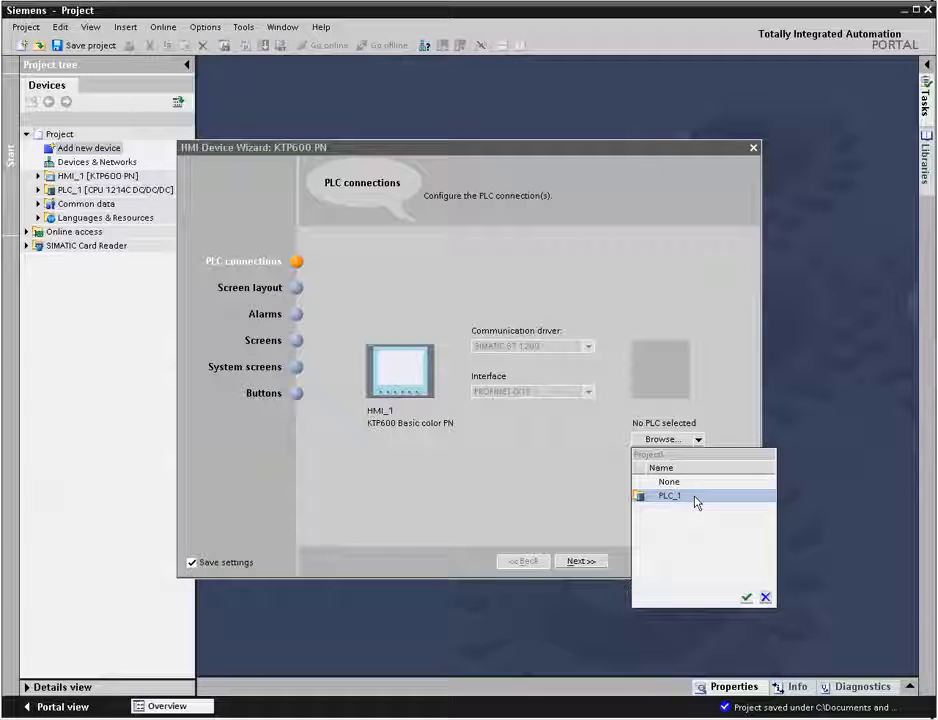
click(746, 598)
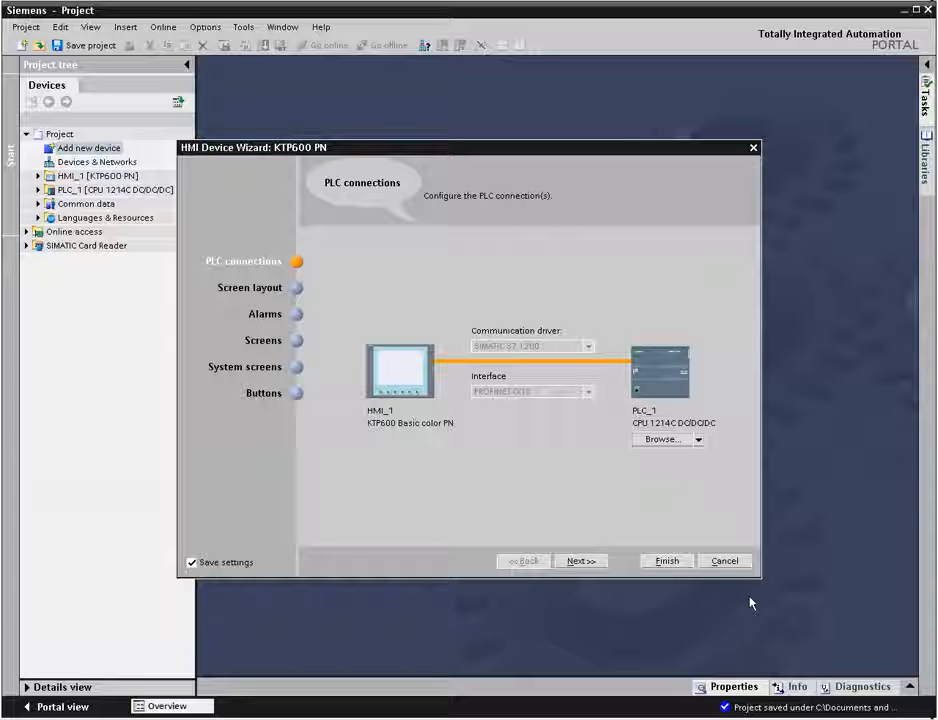
click(580, 561)
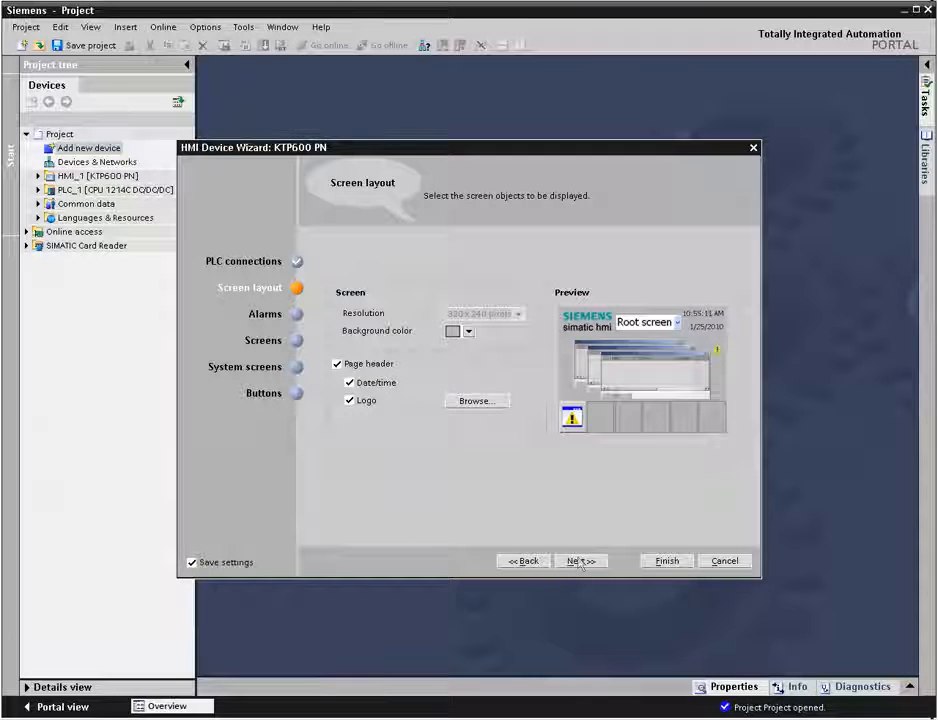
click(469, 332)
click(532, 384)
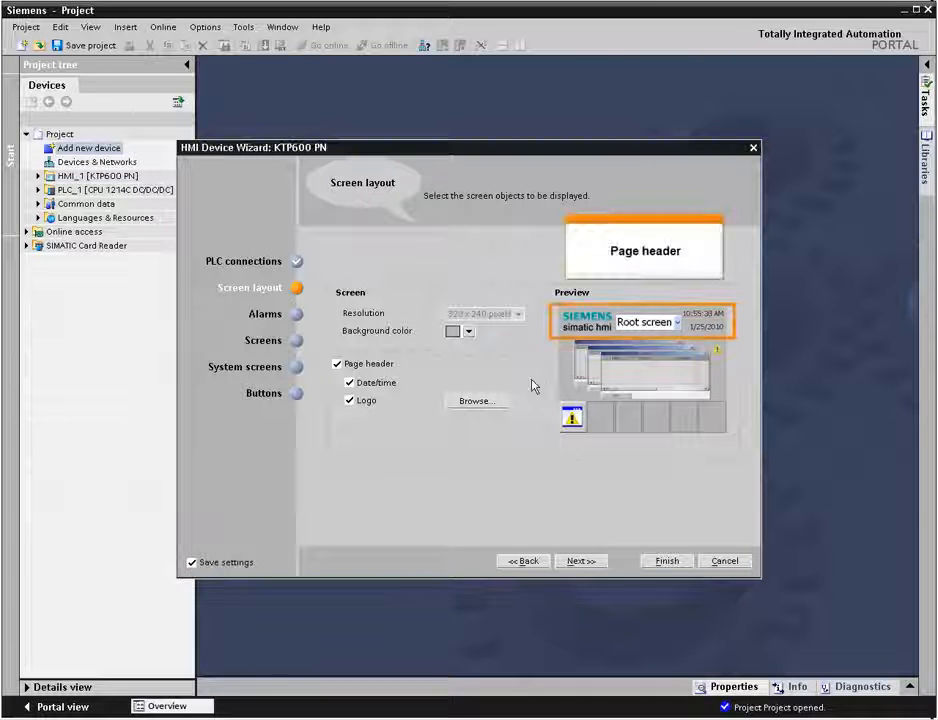
click(338, 366)
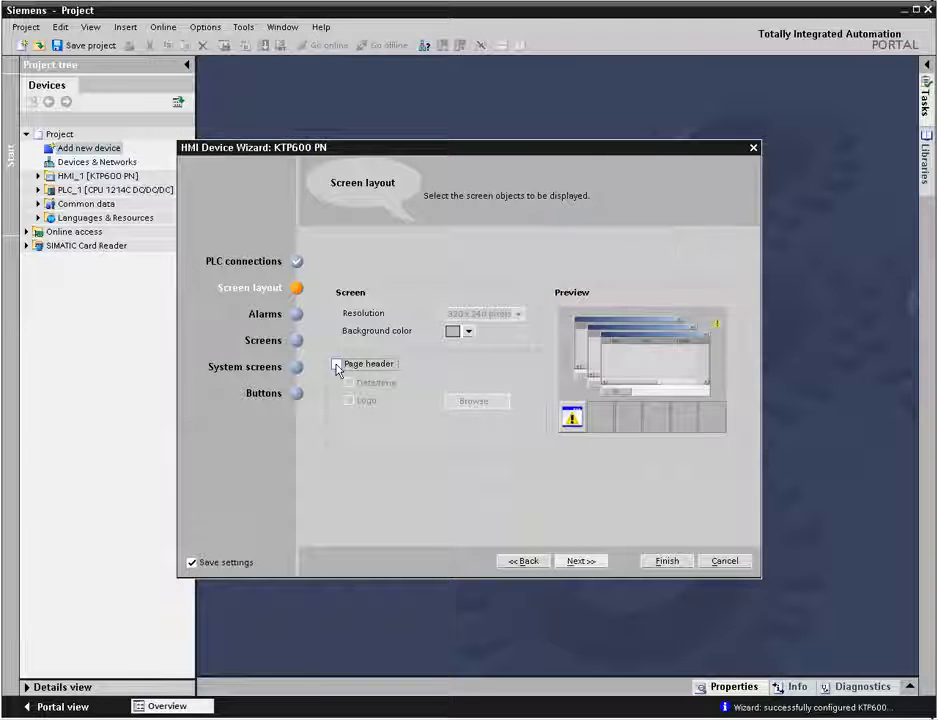
click(338, 366)
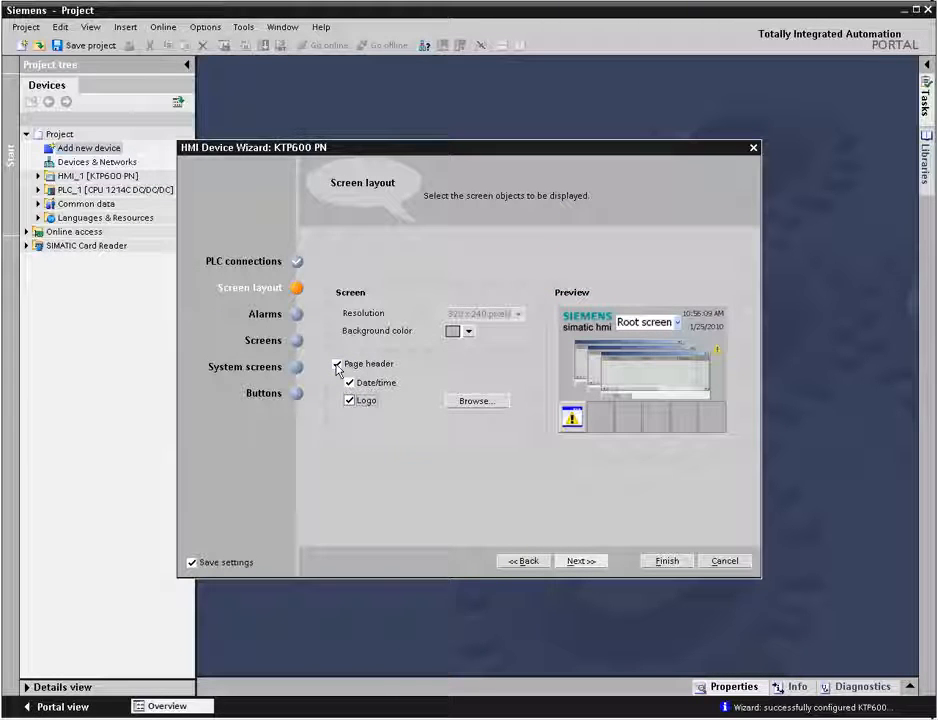
Use L3.petrol.g34.gif from the Petrol_Logo folder in Siemens Logotypes as the header logo and proceed to the alarm settings.
click(472, 405)
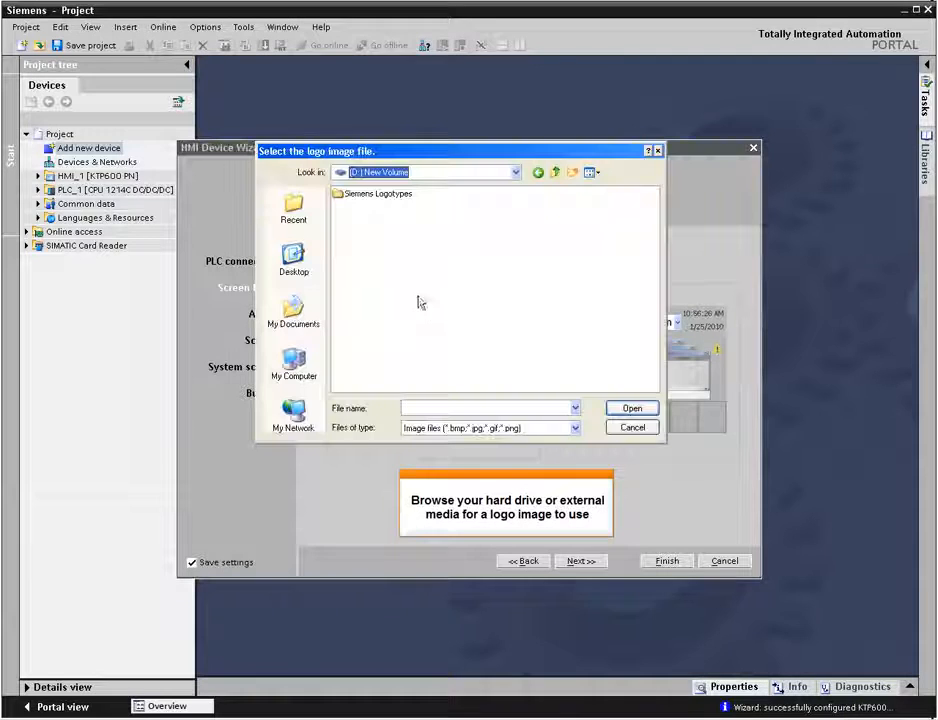
double_click(369, 196)
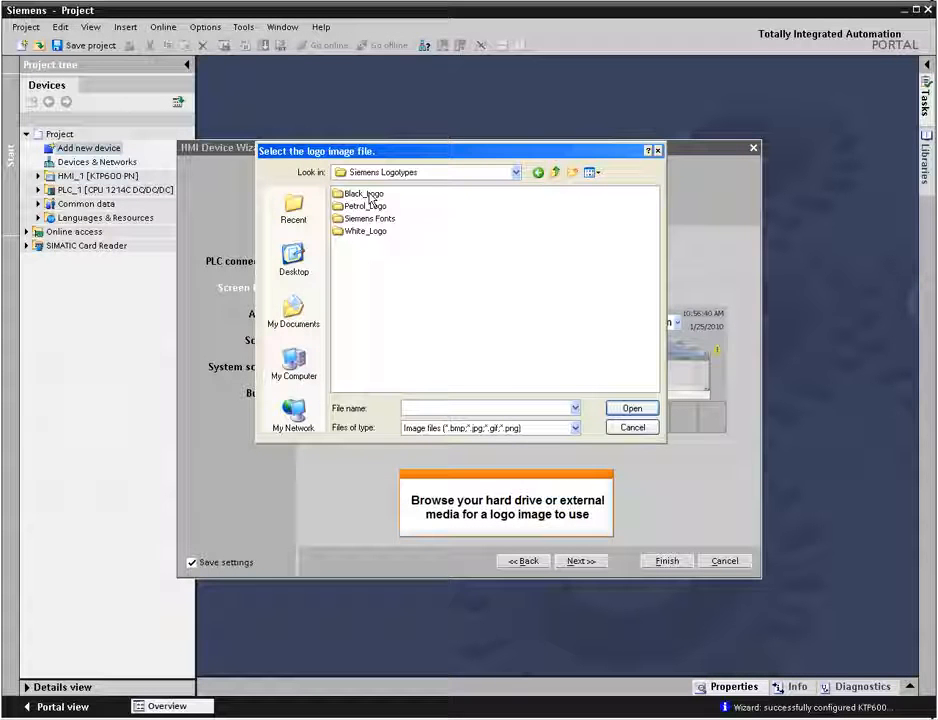
double_click(365, 205)
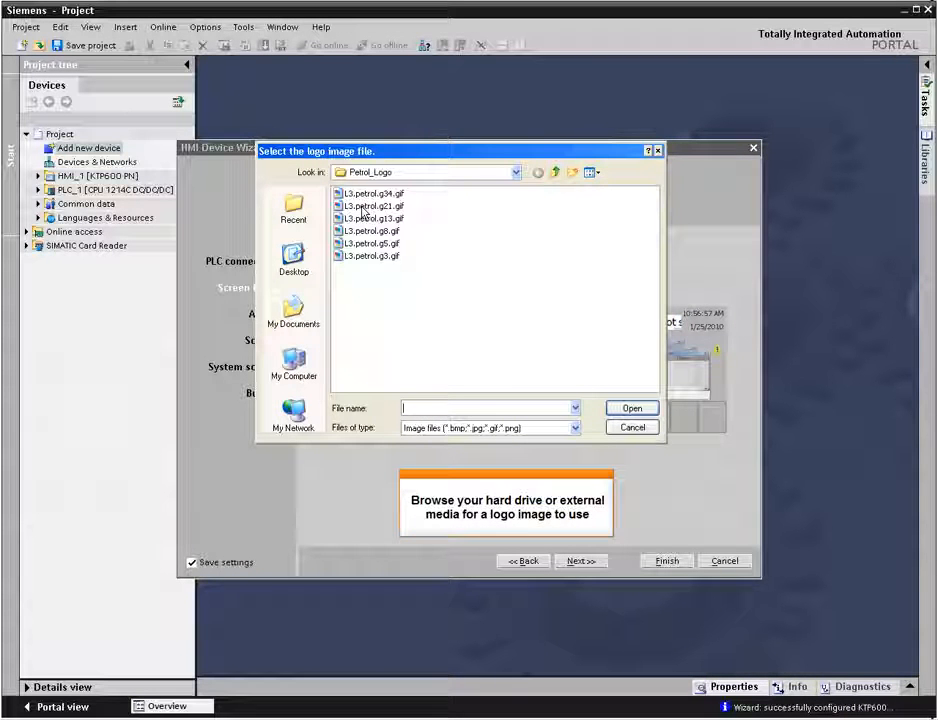
double_click(364, 195)
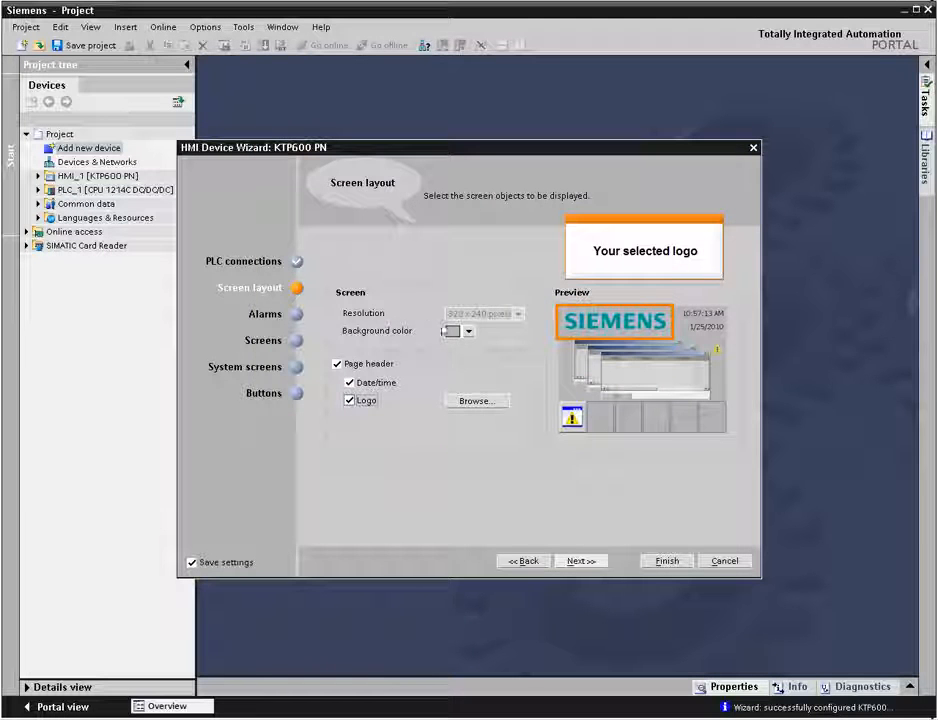
click(585, 563)
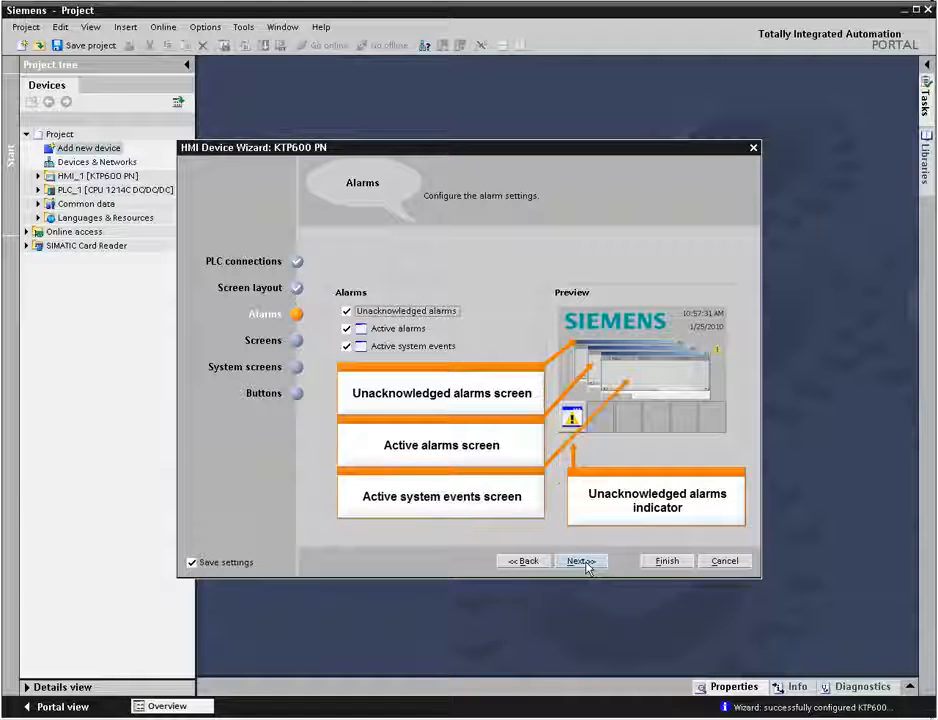
Switch the unacknowledged alarms option off and back on.
click(347, 312)
click(347, 312)
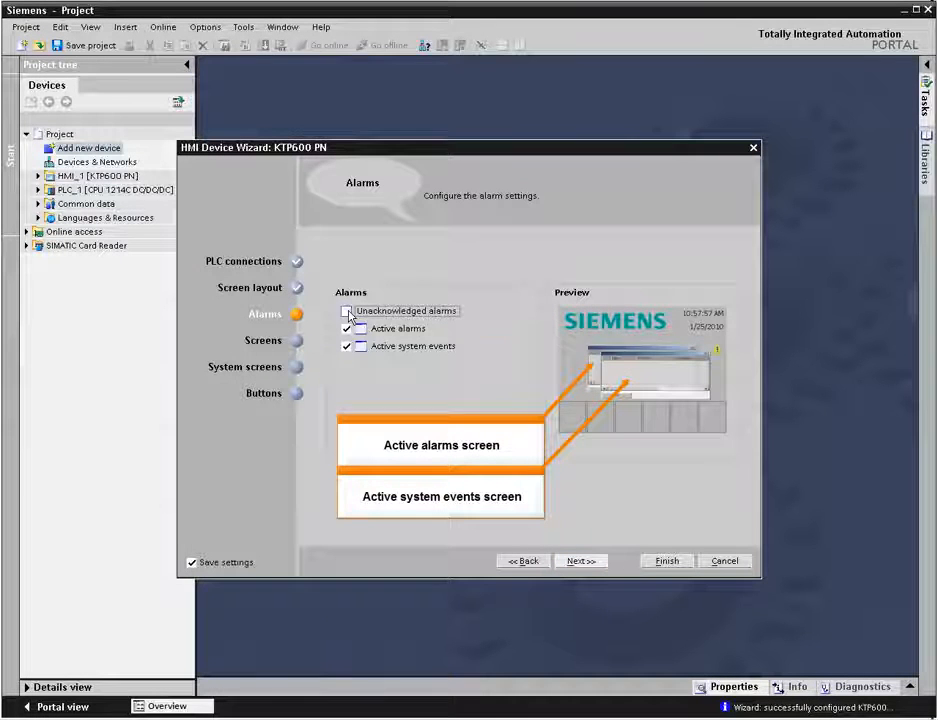
Build a screen navigation tree with one screen under the root, two beneath it, and two beneath the upper branch.
click(298, 341)
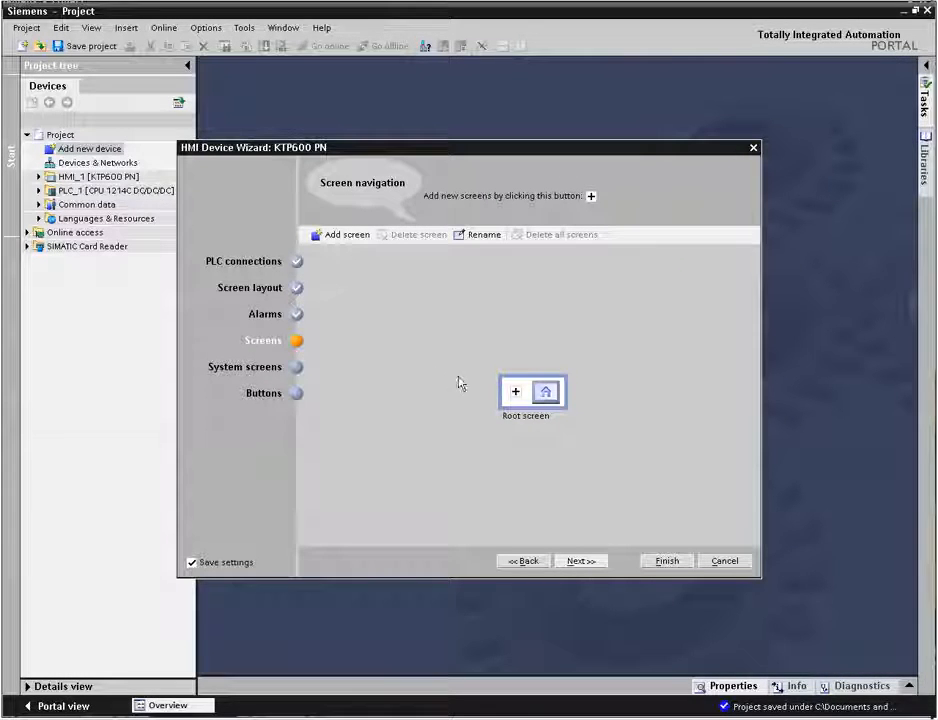
click(517, 394)
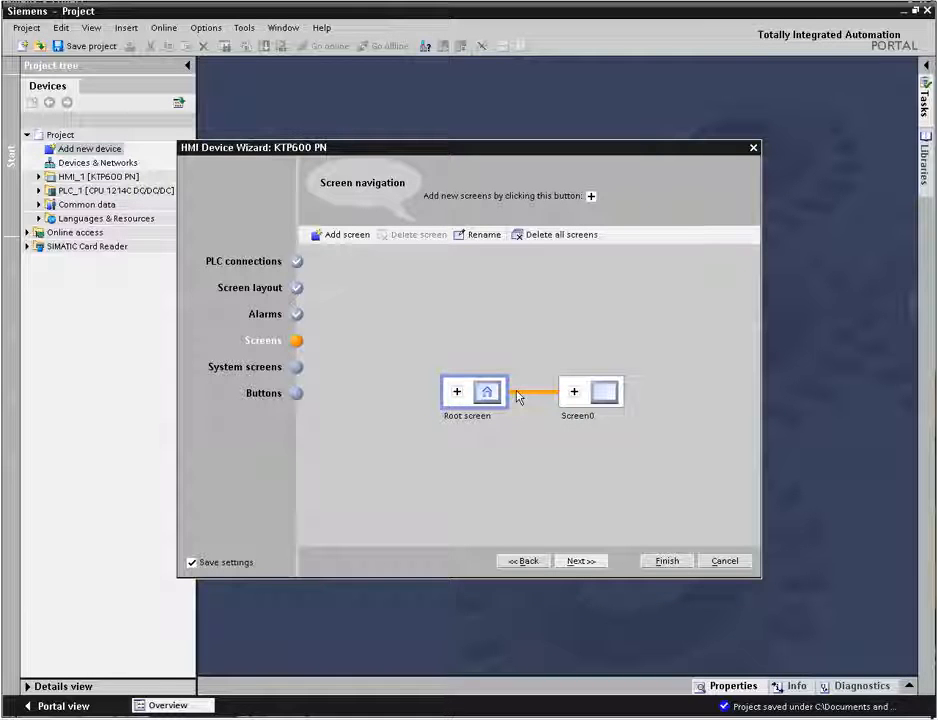
click(574, 394)
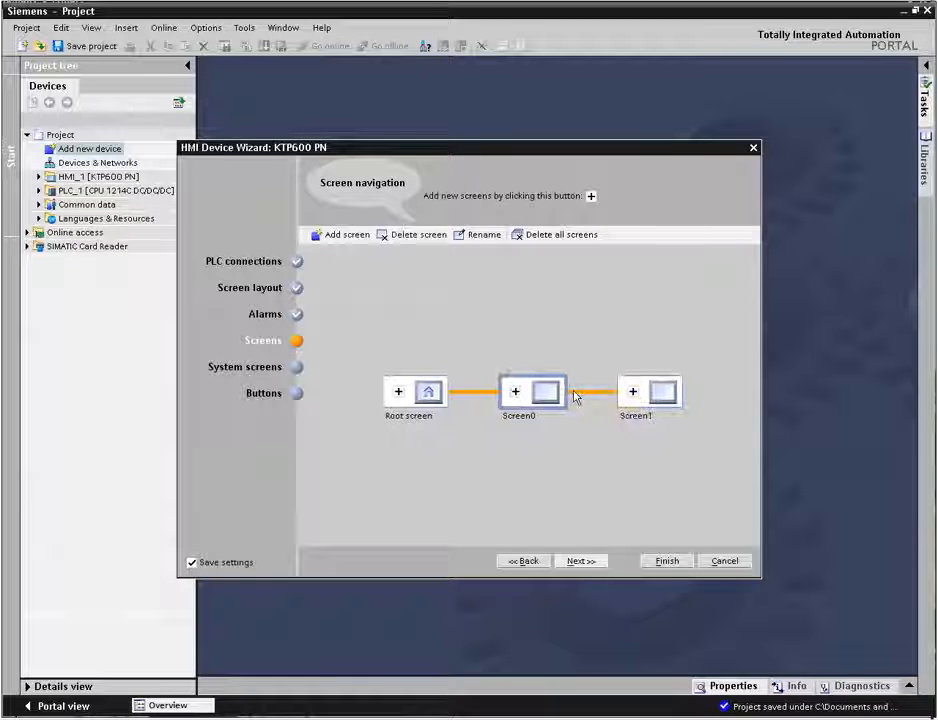
click(633, 394)
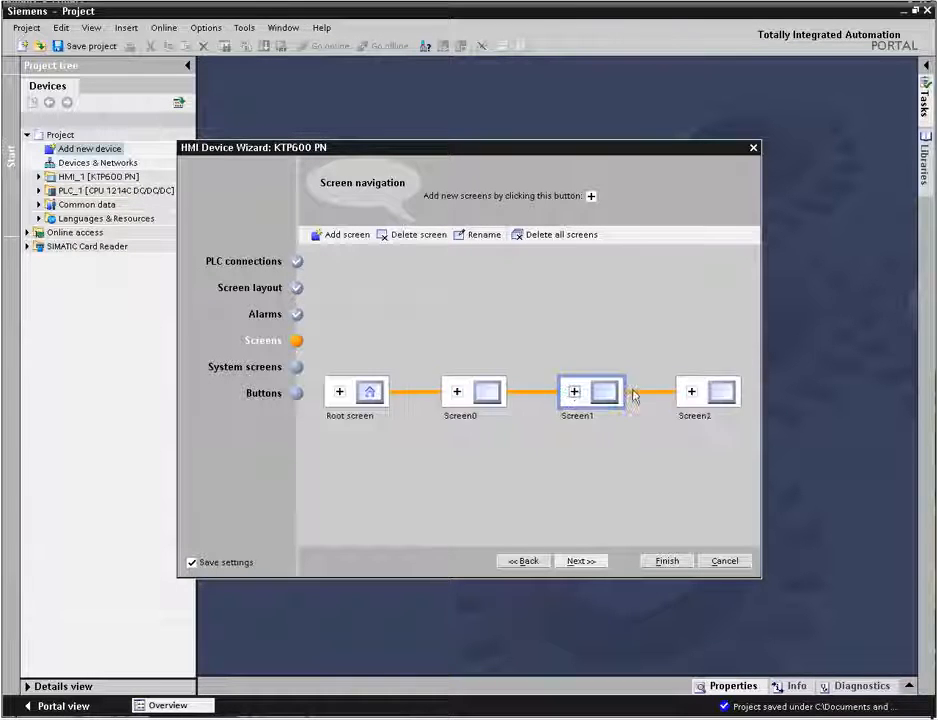
click(457, 392)
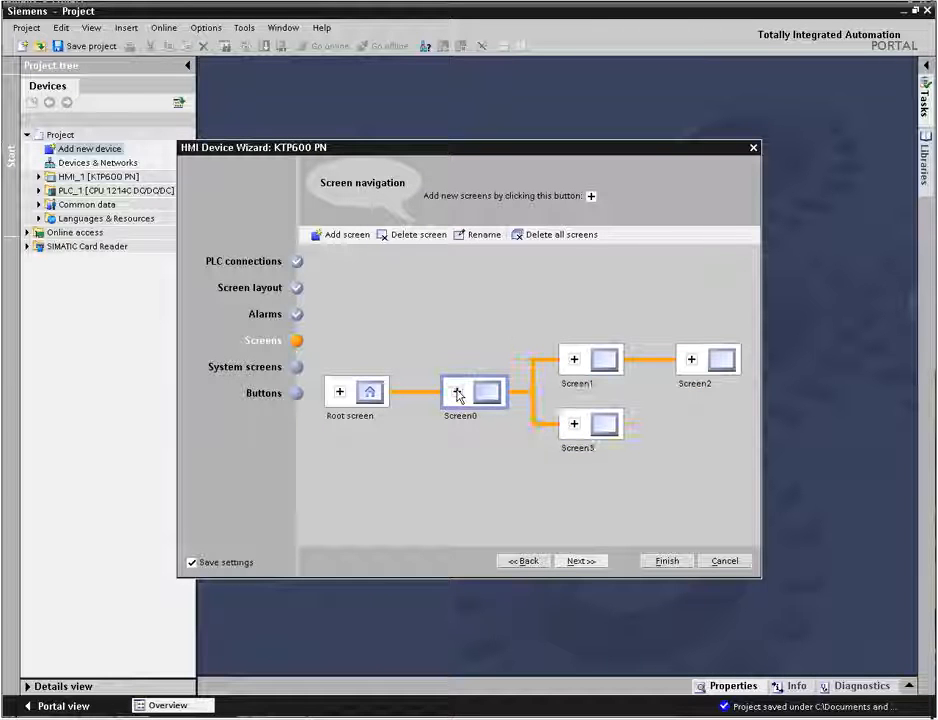
click(575, 366)
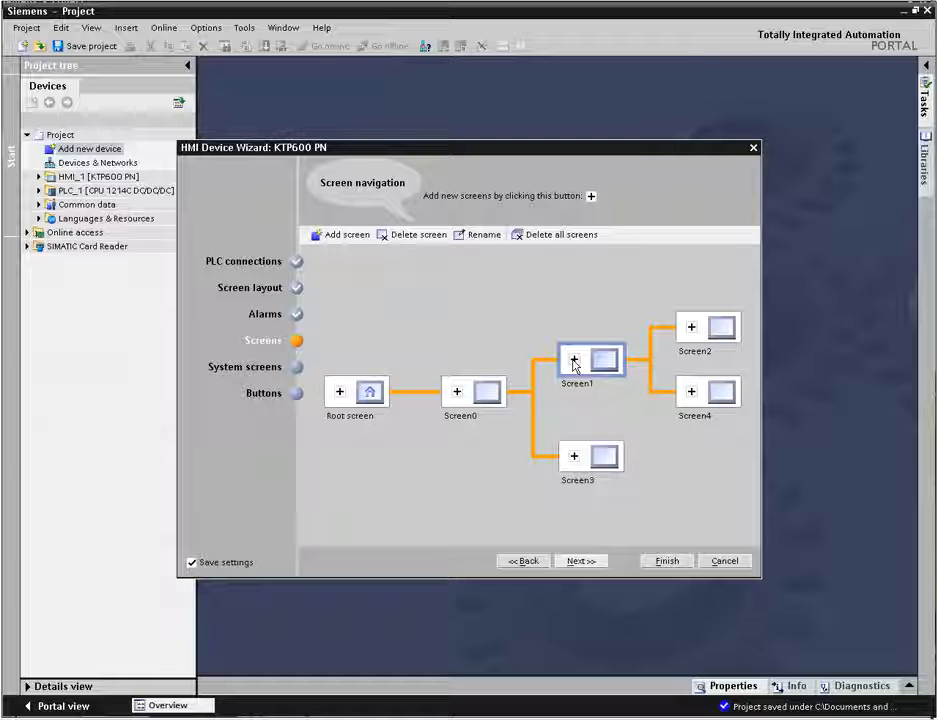
Delete Screen2 from the screen navigation tree.
click(721, 333)
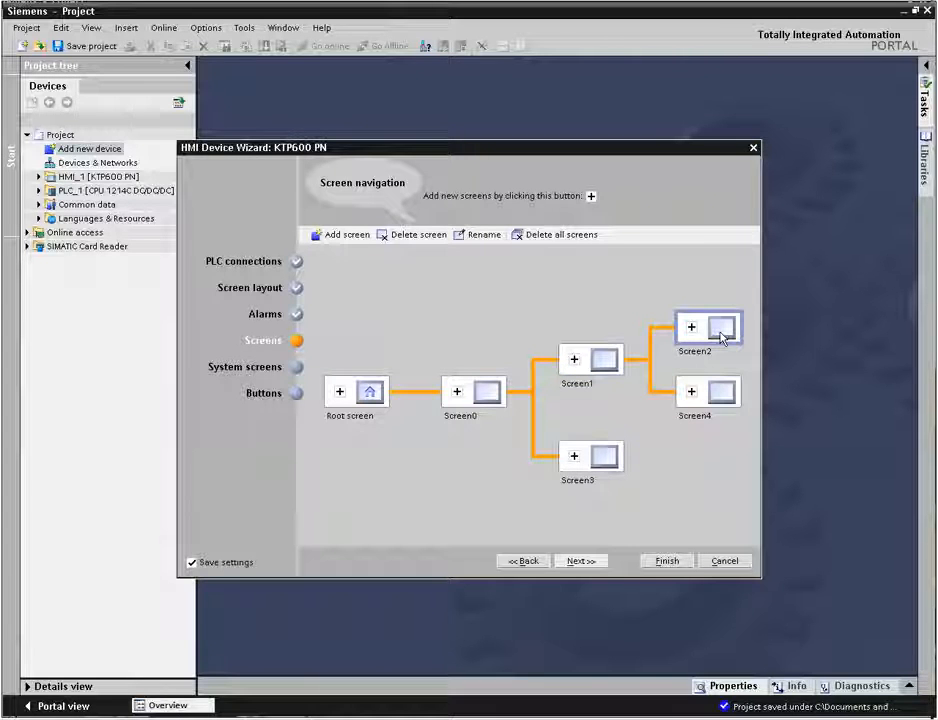
click(413, 235)
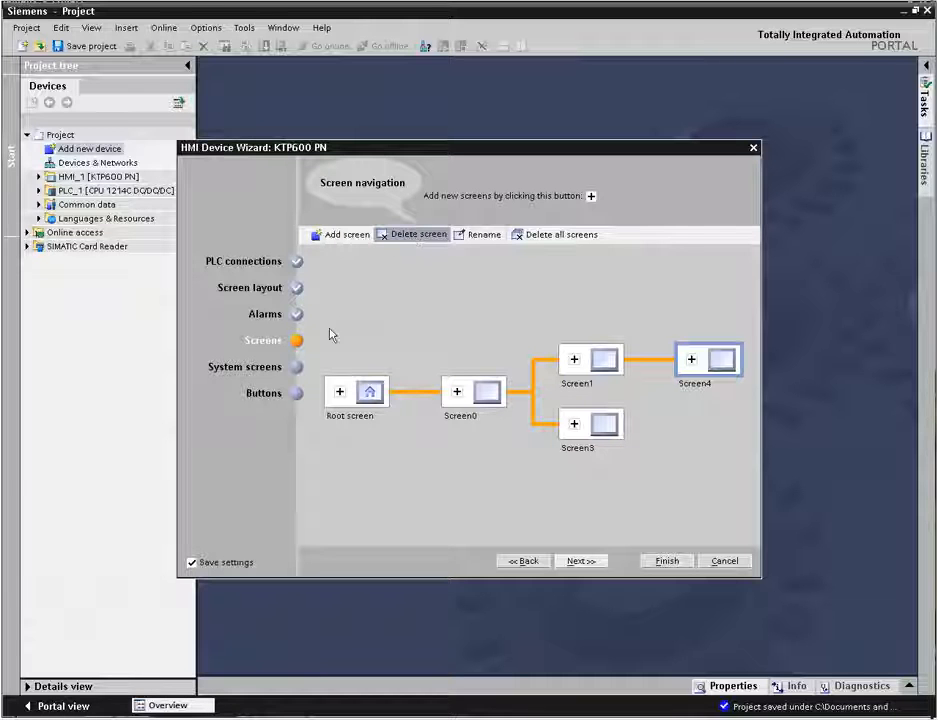
Enable the system screens, including project information, operating modes with its options, user administration and system information, and proceed to the button settings.
click(297, 368)
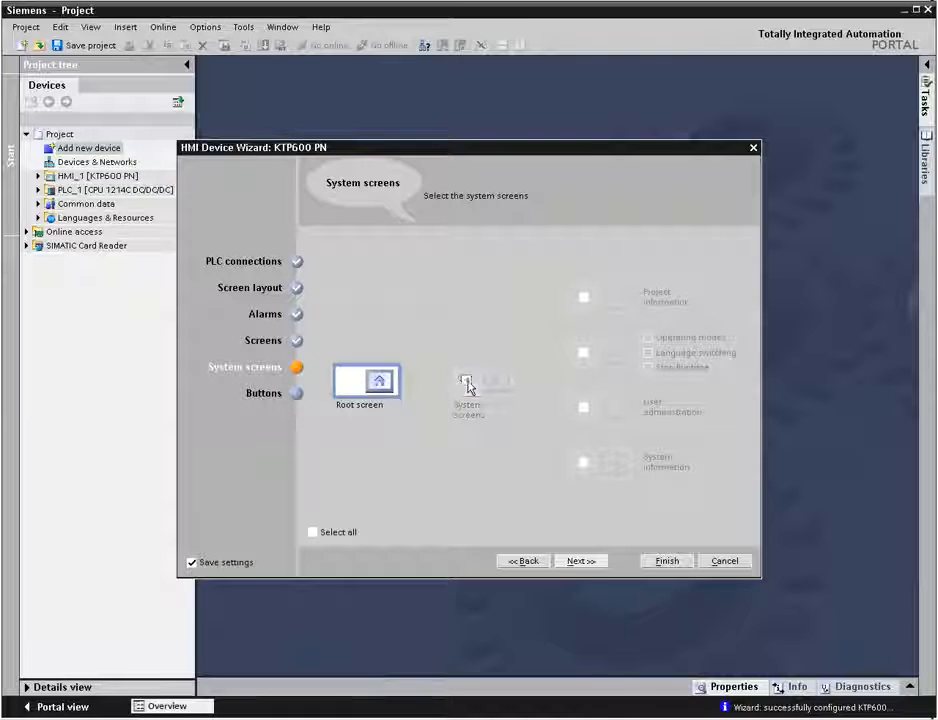
click(466, 384)
click(583, 297)
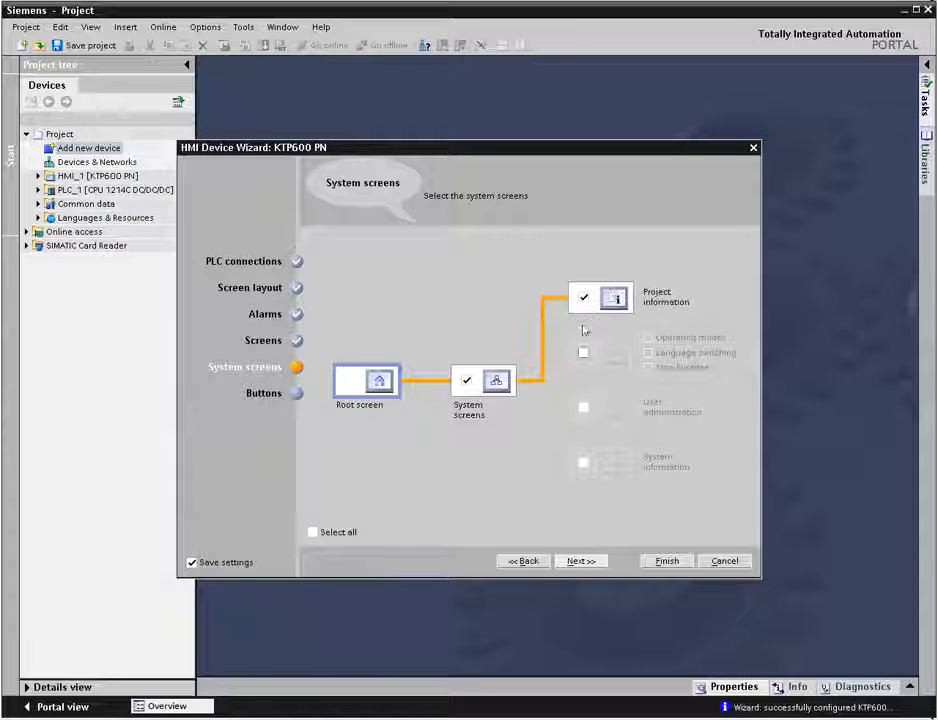
click(584, 354)
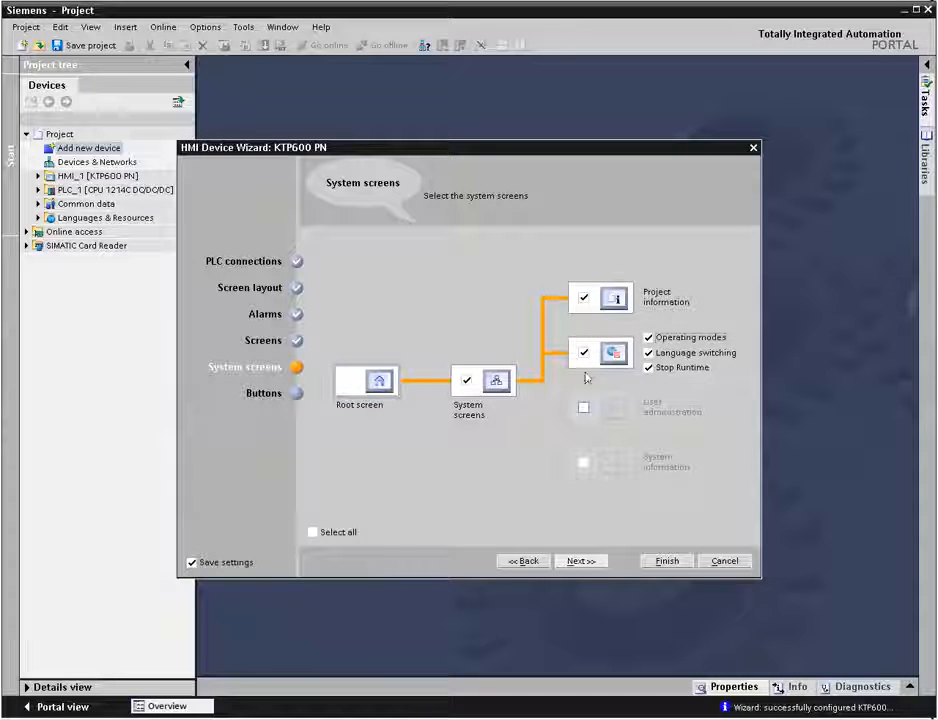
click(584, 407)
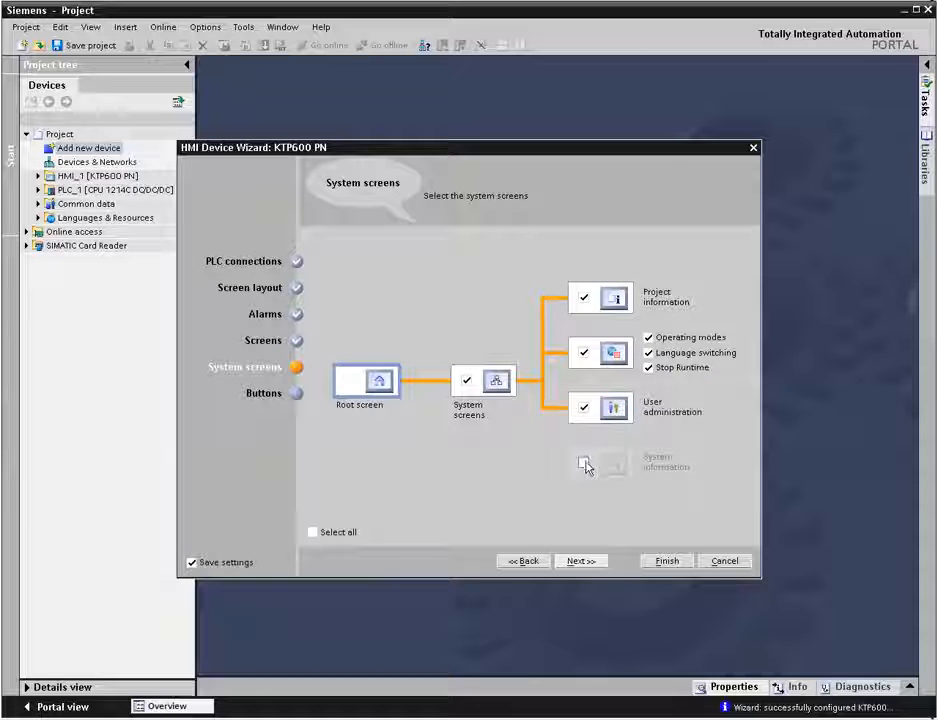
click(584, 464)
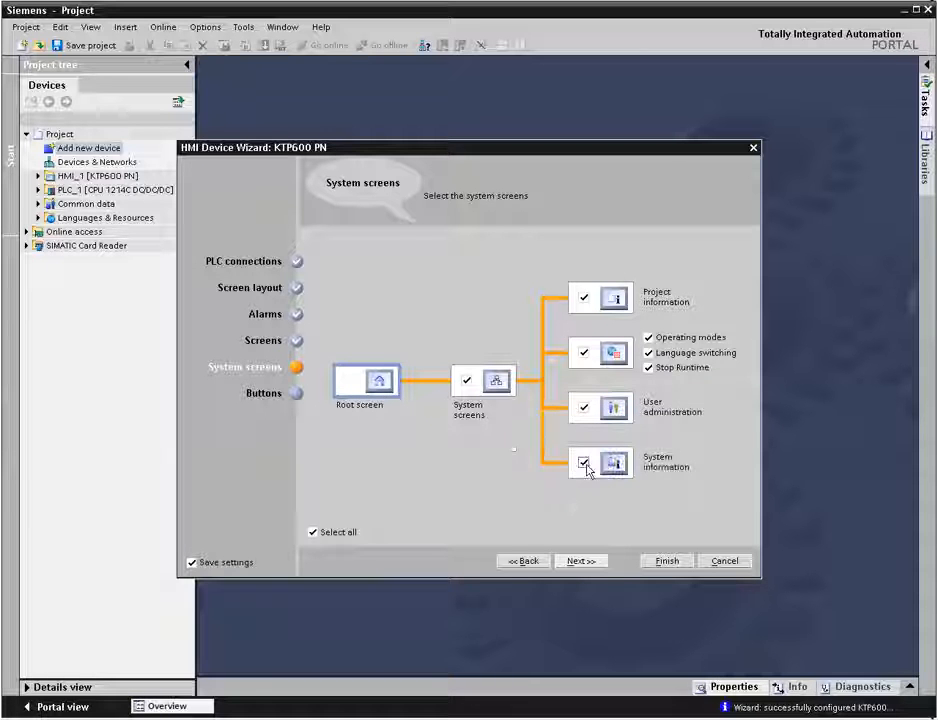
click(585, 561)
Add the home and Log on system buttons to the bottom button area of the HMI screen.
click(354, 322)
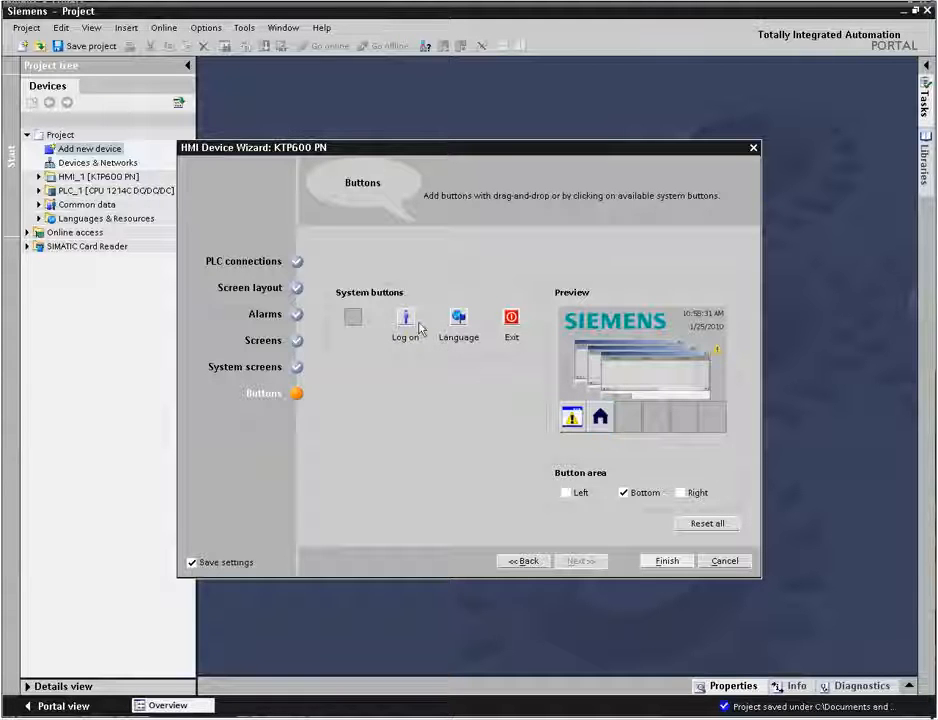
click(407, 319)
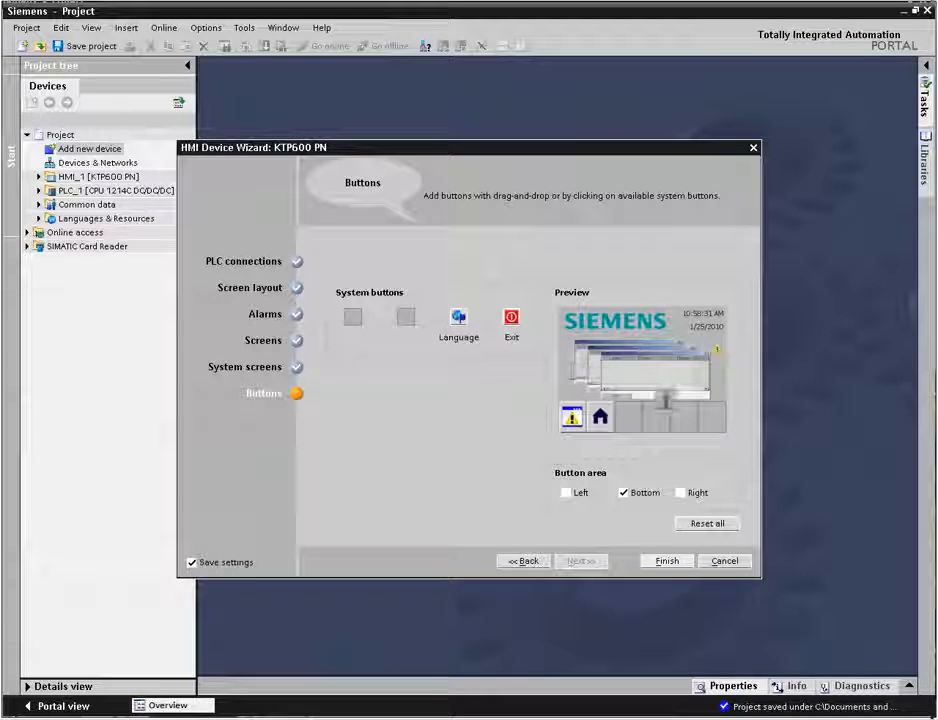
Enable the left button area, place the Exit button in its upper slot, and finish the wizard.
click(566, 492)
drag(513, 325, 574, 360)
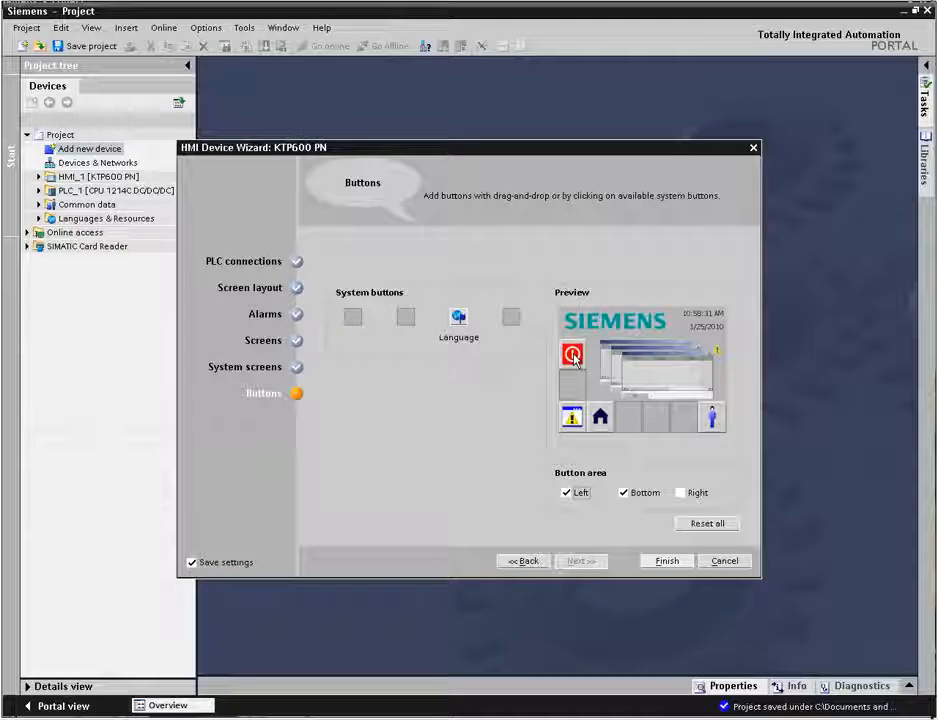
click(664, 562)
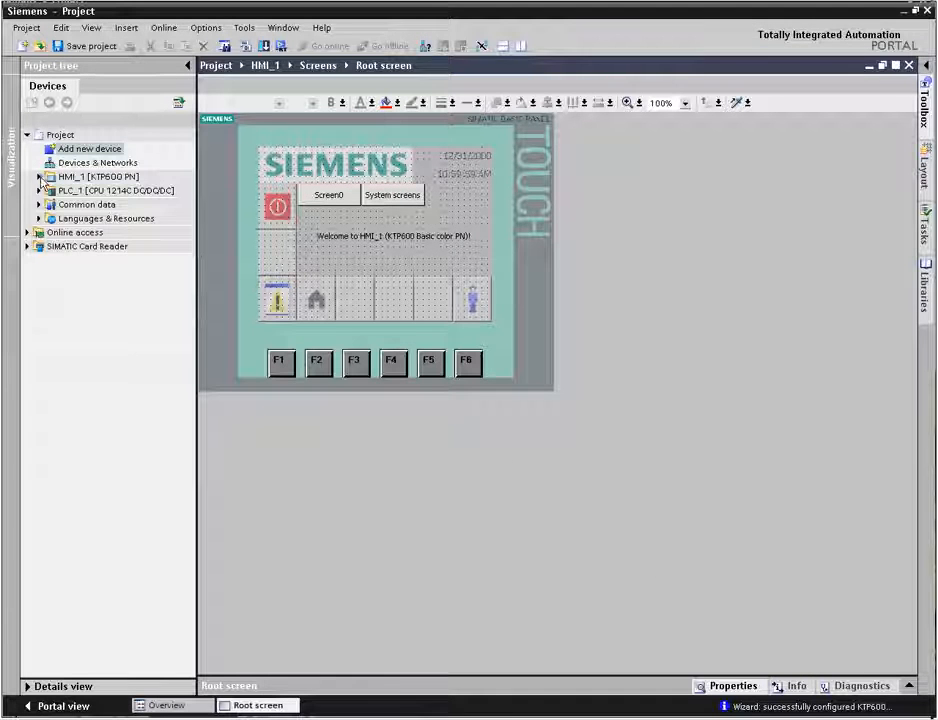
Expand HMI_1 with its screens, screen management and templates in the project tree, and open Template_1 to view it.
click(39, 177)
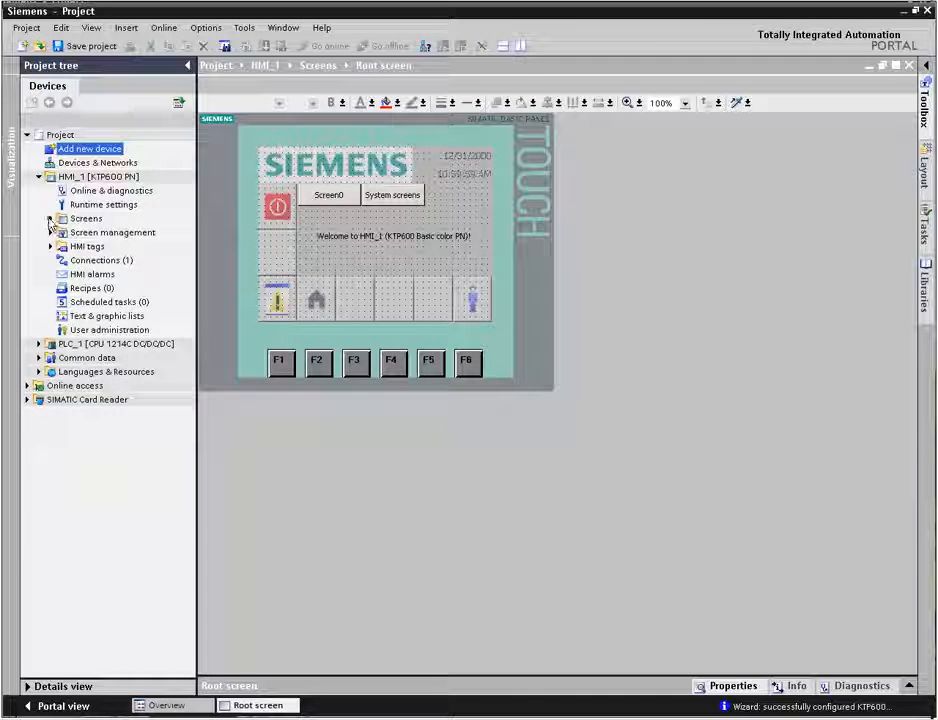
click(51, 219)
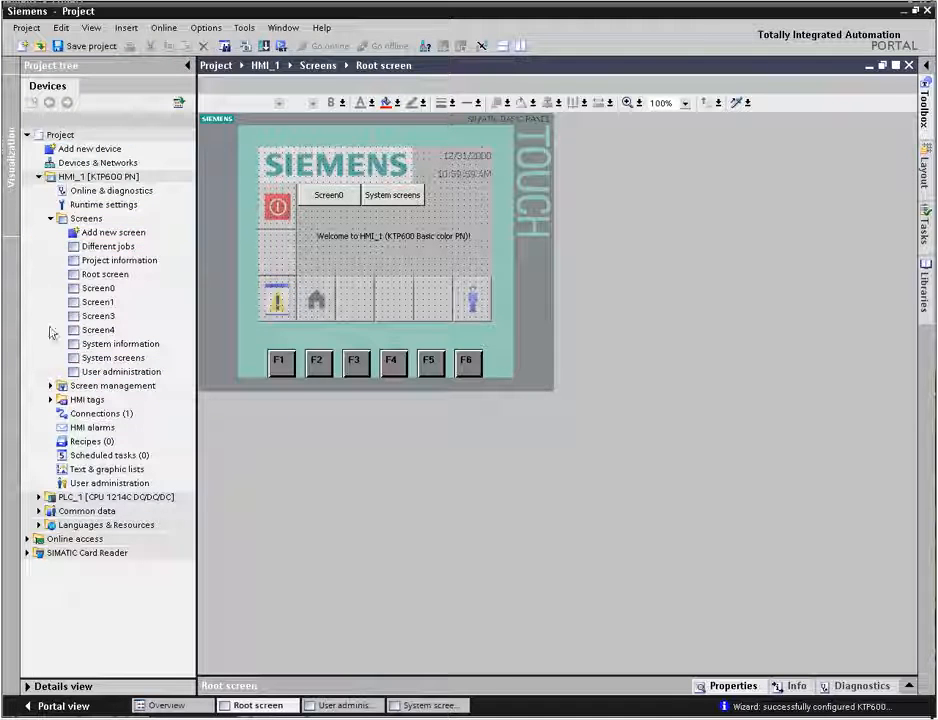
click(51, 385)
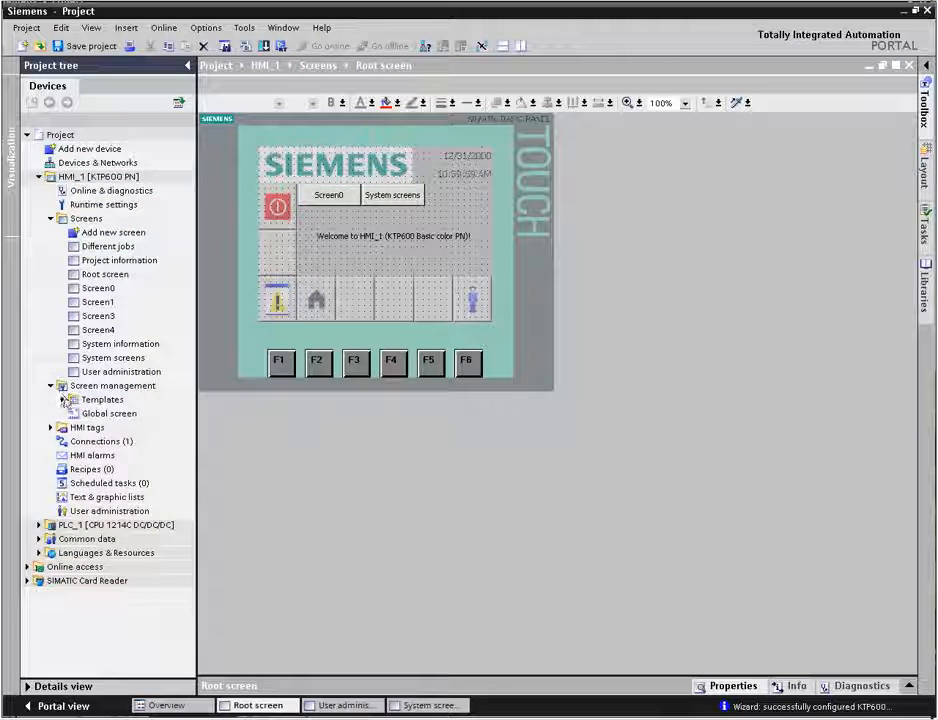
click(63, 399)
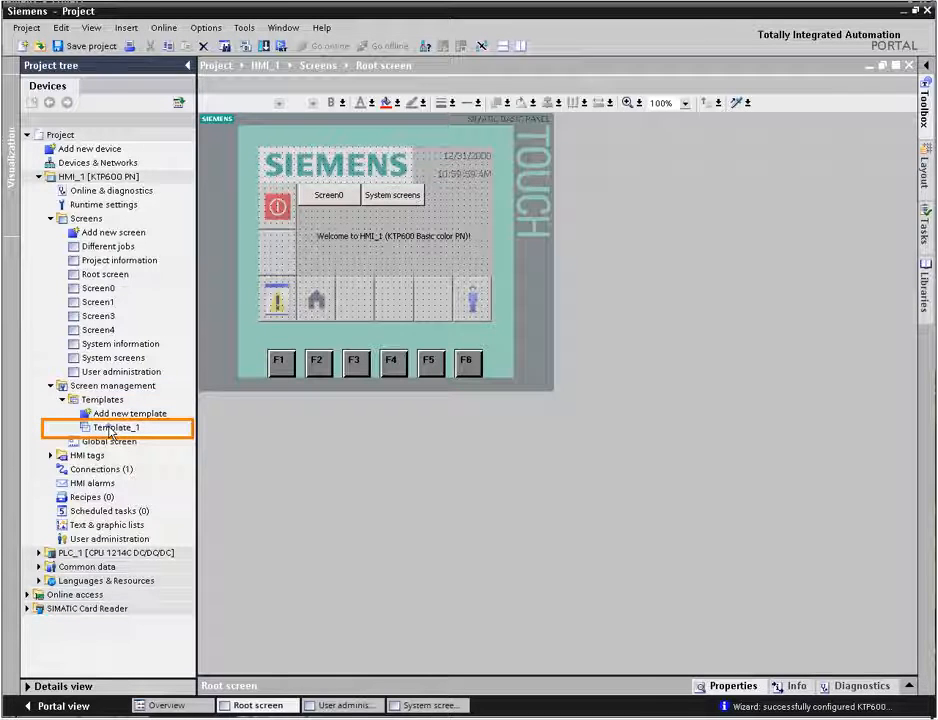
double_click(111, 429)
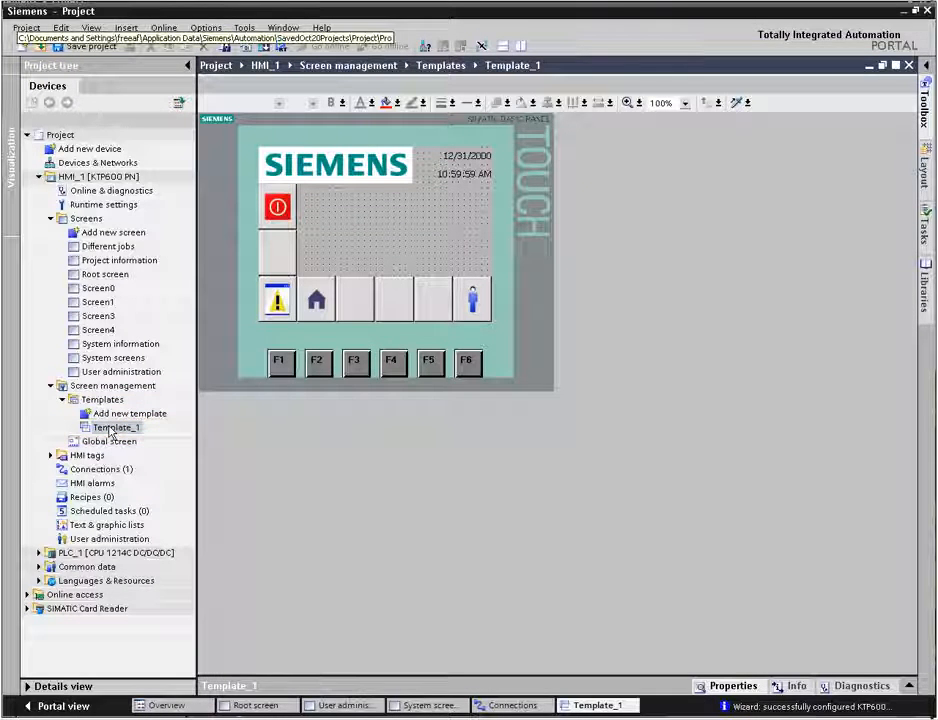
Review the User administration, System screens and Root screen of HMI_1 and its connection to the PLC.
double_click(127, 373)
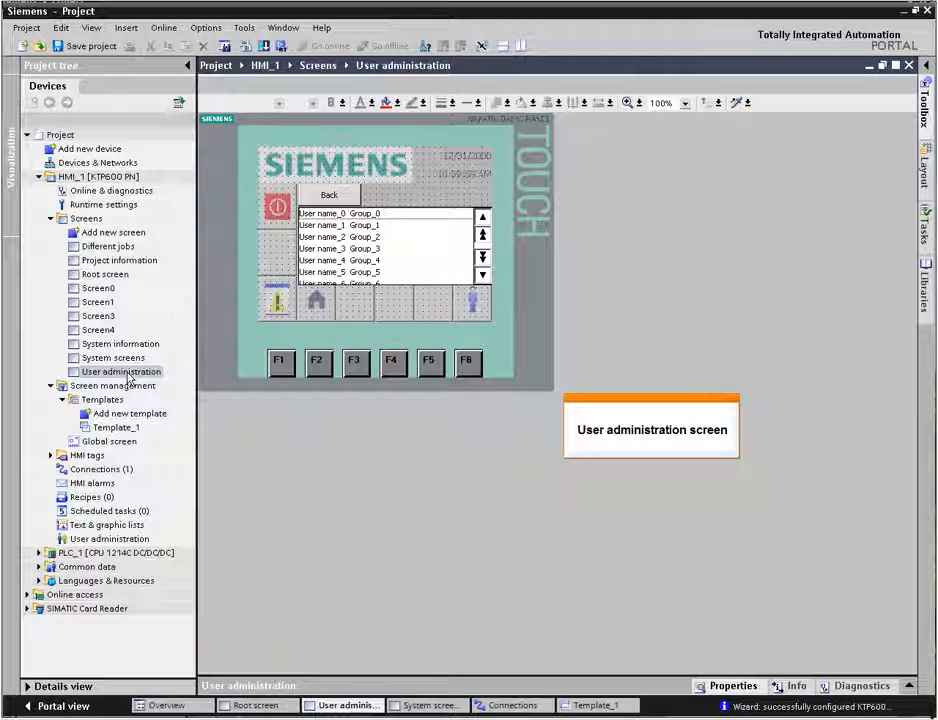
double_click(118, 359)
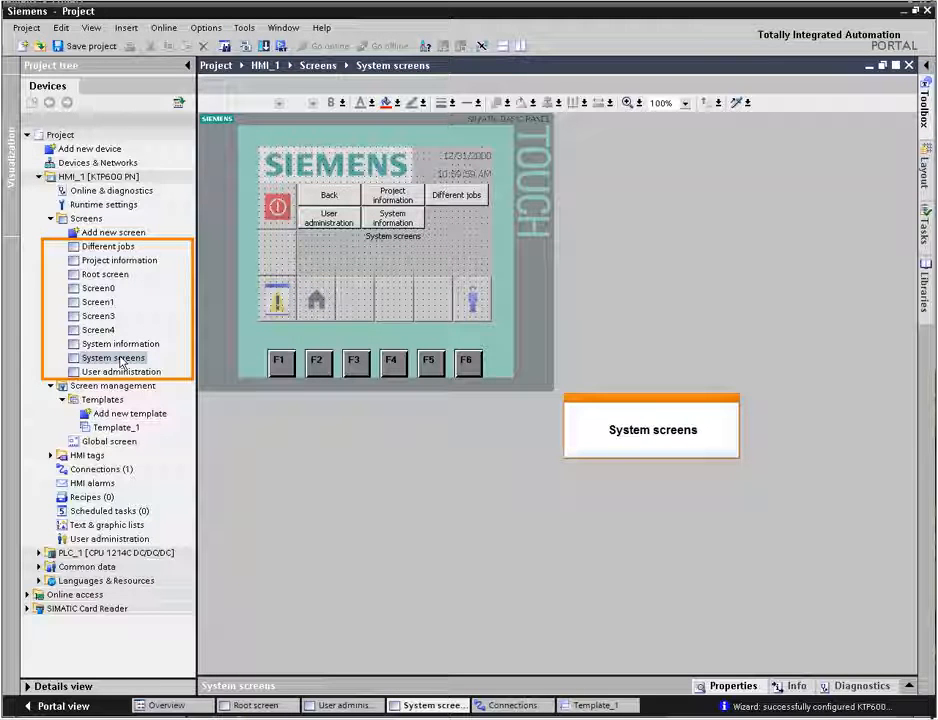
double_click(104, 275)
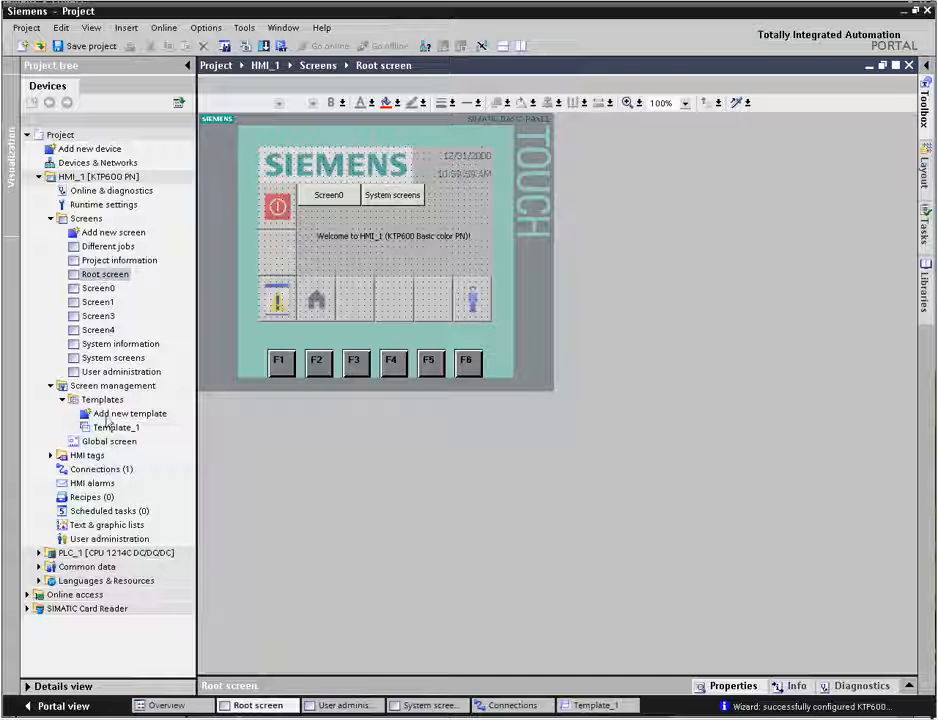
double_click(100, 469)
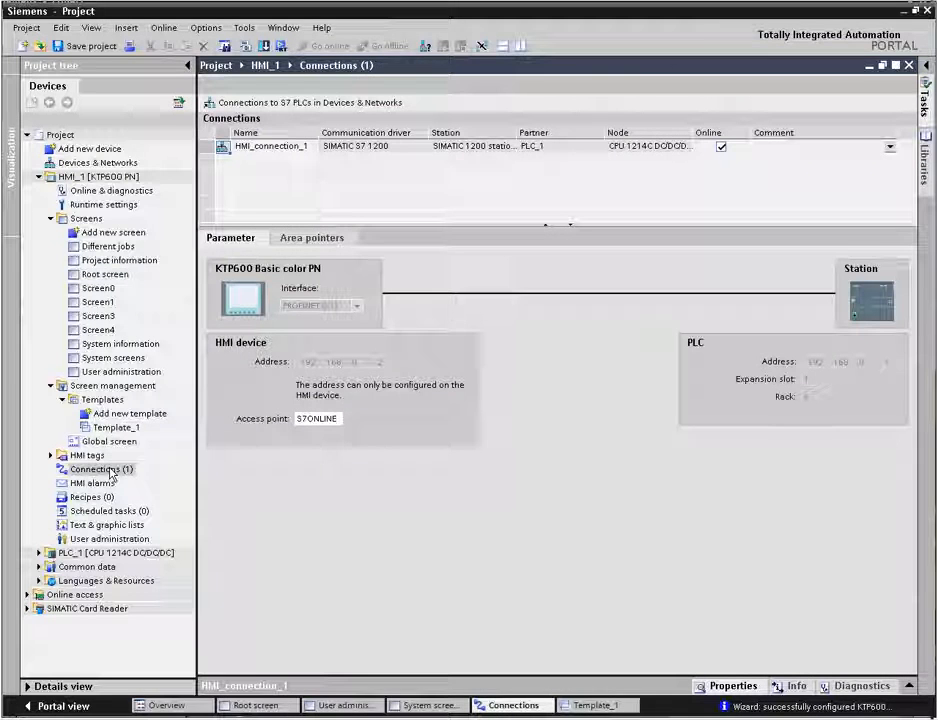